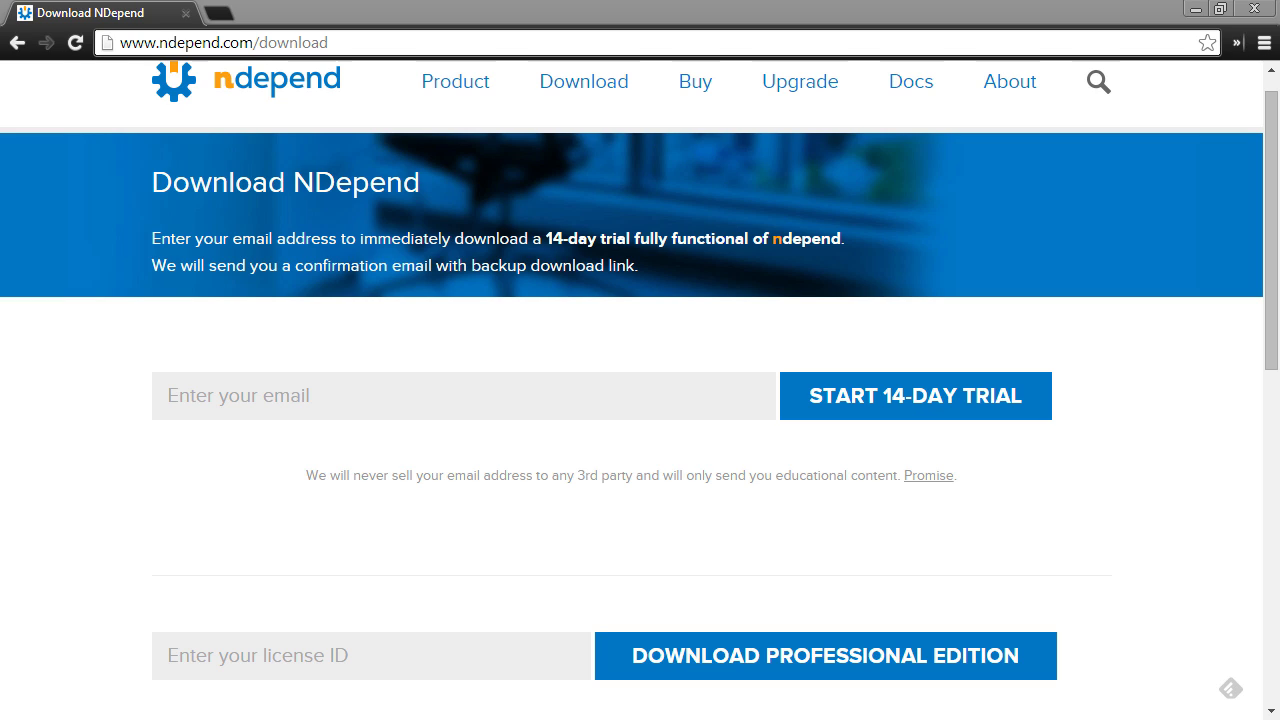
Switch from the browser to the C:\NDepend folder in File Explorer and maximize its window.
{"action": "left_click", "coordinate": [455, 82]}
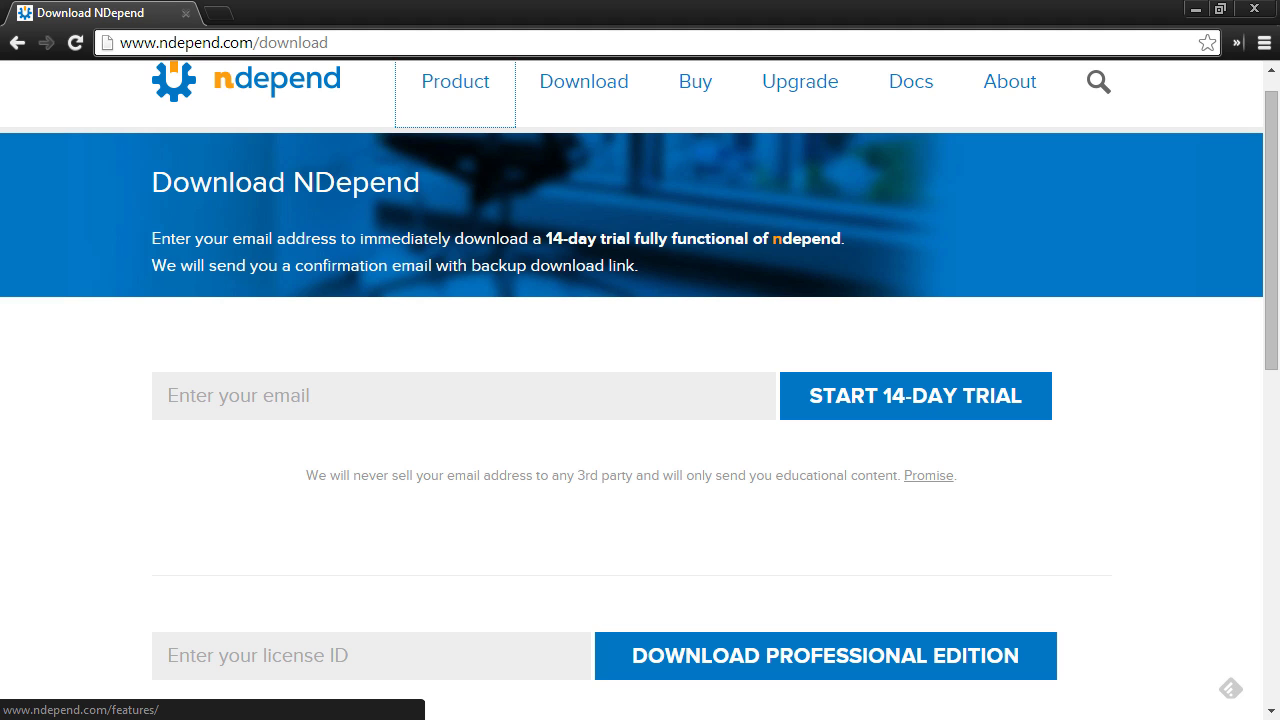
{"action": "key", "text": "alt+Tab"}
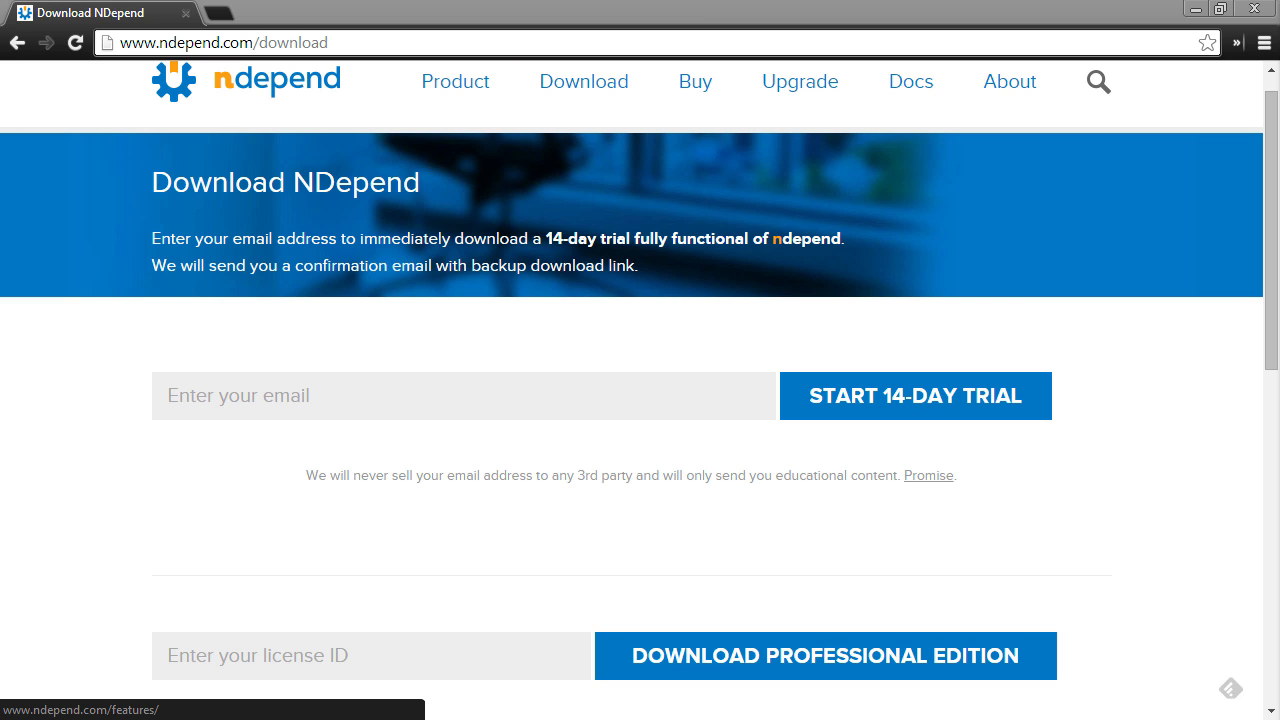
{"action": "key", "text": "super+Left"}
{"action": "key", "text": "super+Left"}
{"action": "key", "text": "super+Up"}
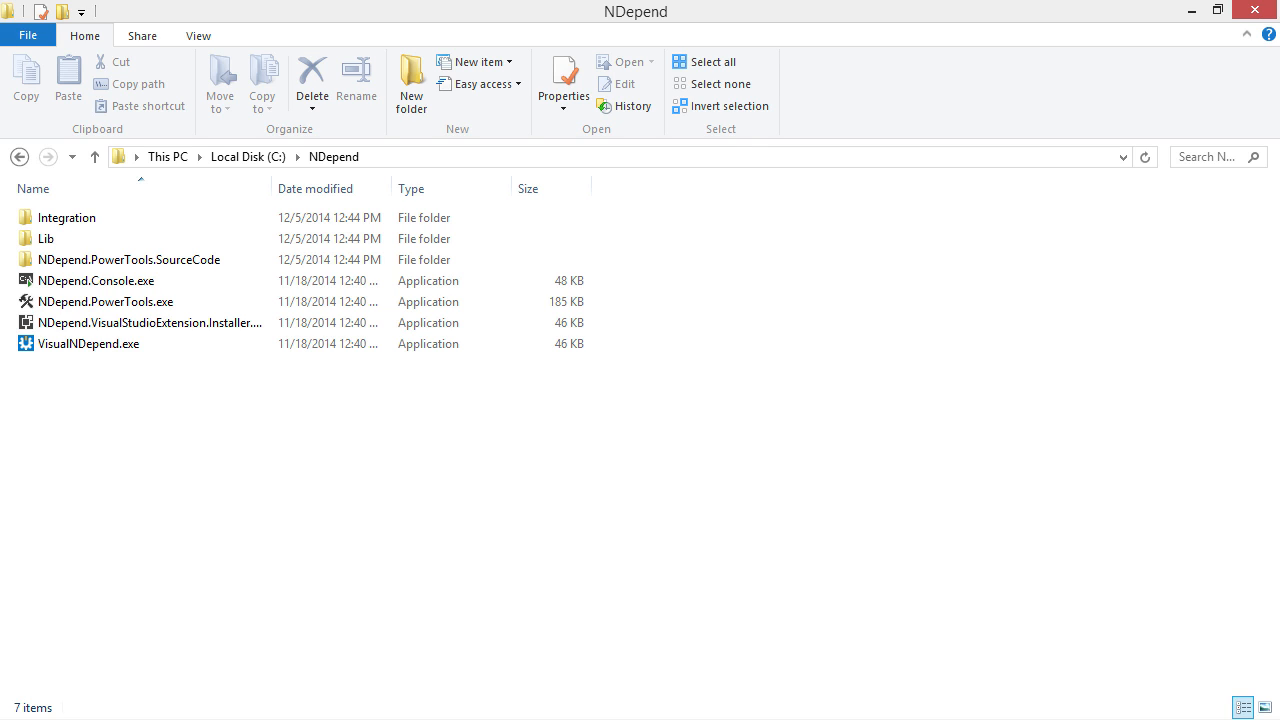
Open the Integration\TeamCity subfolder of the NDepend folder and locate ndepend-teamcity.zip and NDepend.TeamCity.exe.
{"action": "double_click", "coordinate": [67, 218]}
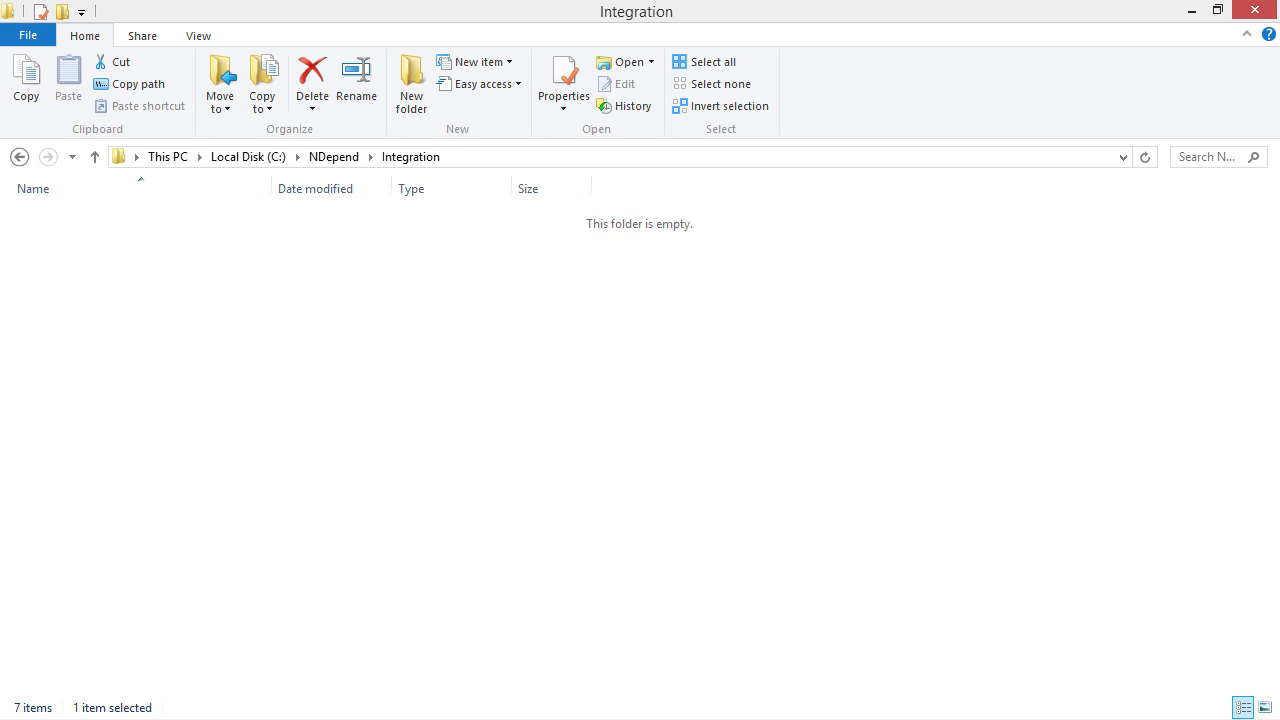
{"action": "left_click", "coordinate": [64, 281]}
{"action": "key", "text": "Return"}
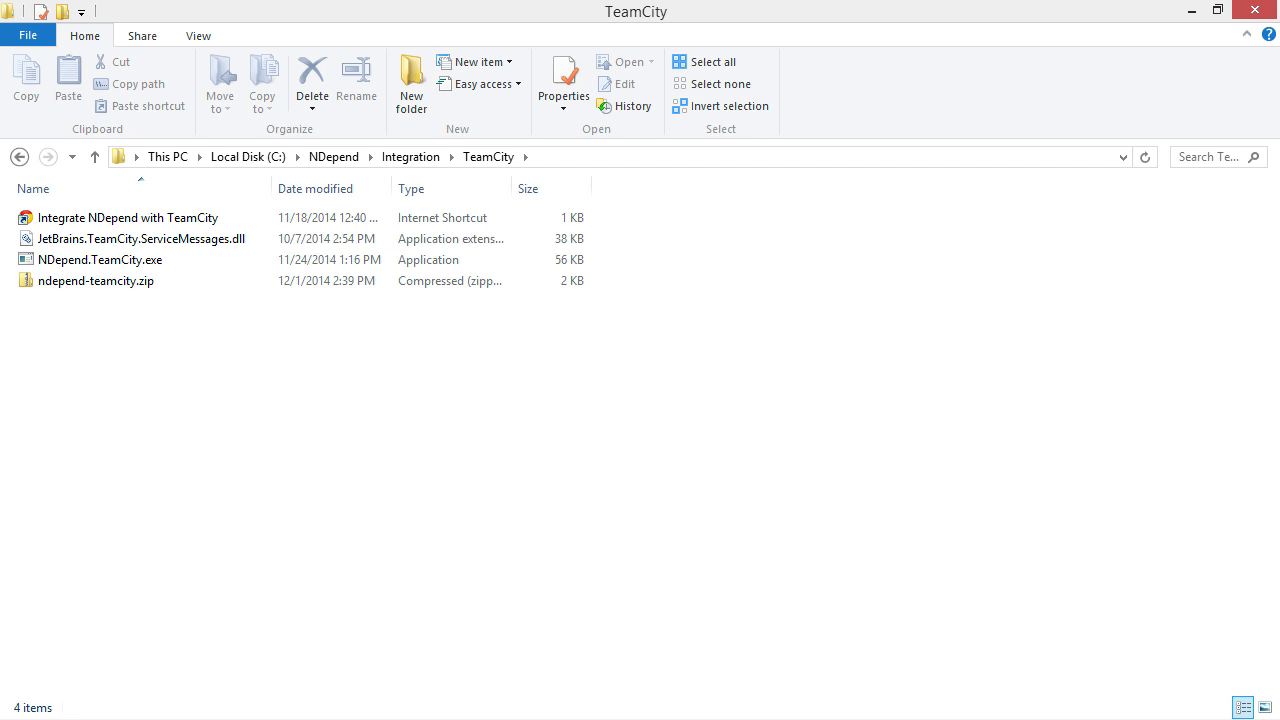
{"action": "left_click", "coordinate": [96, 281]}
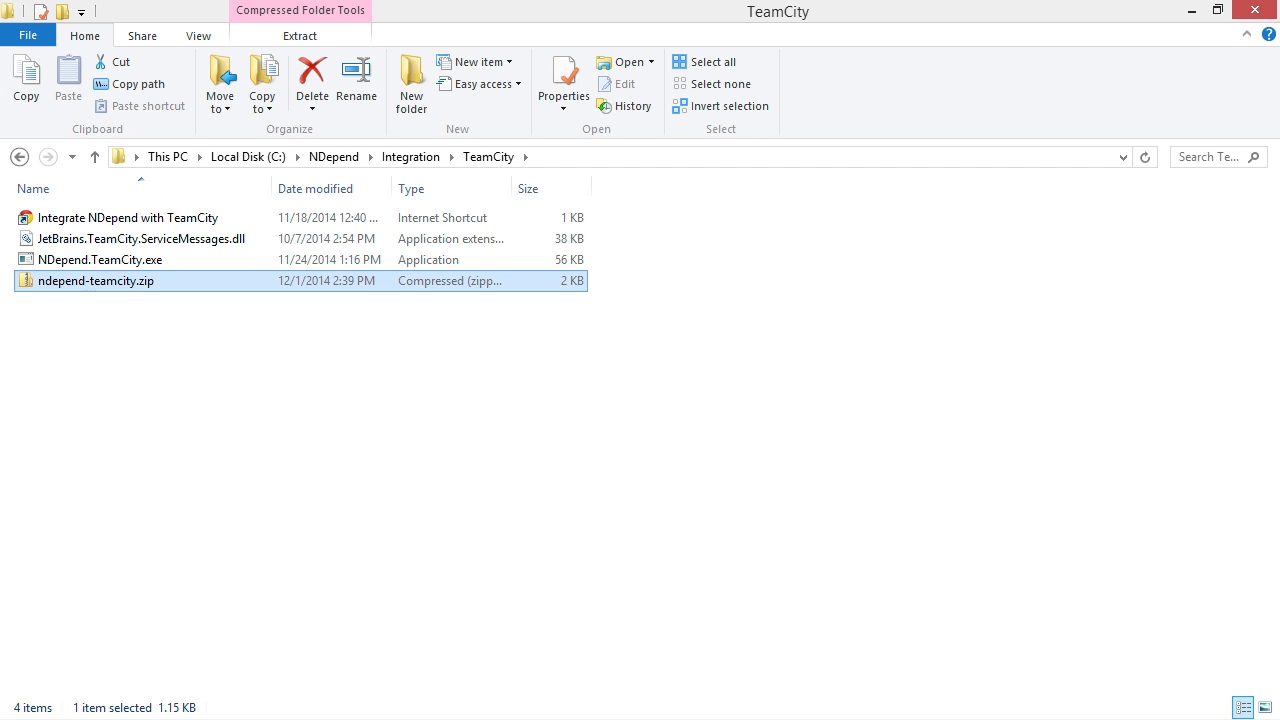
{"action": "left_click", "coordinate": [100, 260]}
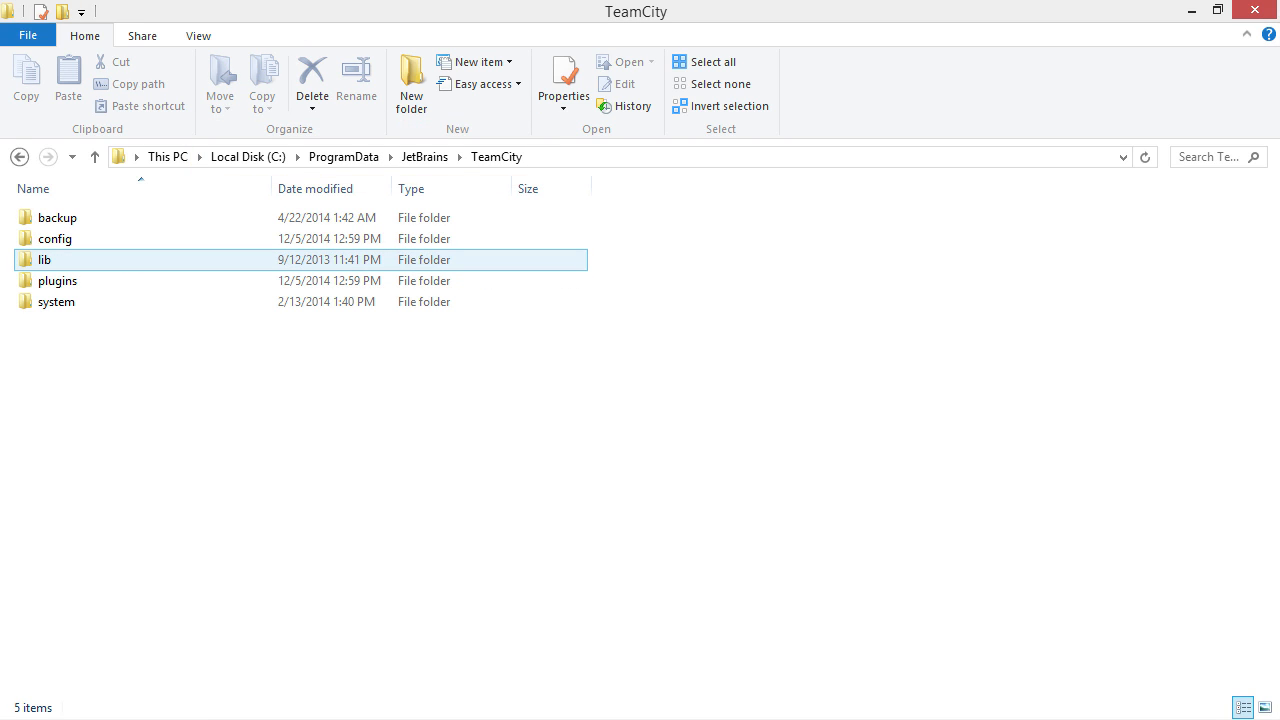
Open the plugins folder in C:\ProgramData\JetBrains\TeamCity and print the TEAMCITY_DATA_PATH environment variable in PowerShell.
{"action": "double_click", "coordinate": [118, 281]}
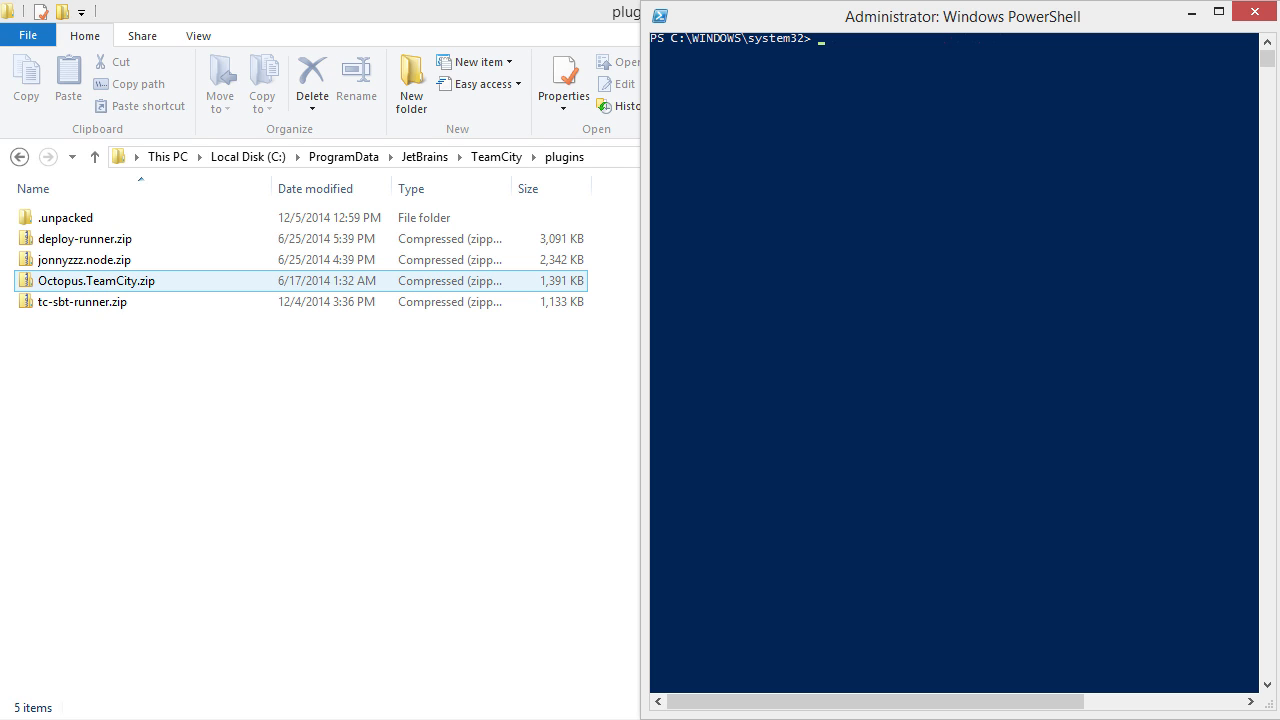
{"action": "type", "text": "catenv:\\TE"}
{"action": "key", "text": "Tab"}
{"action": "key", "text": "Return"}
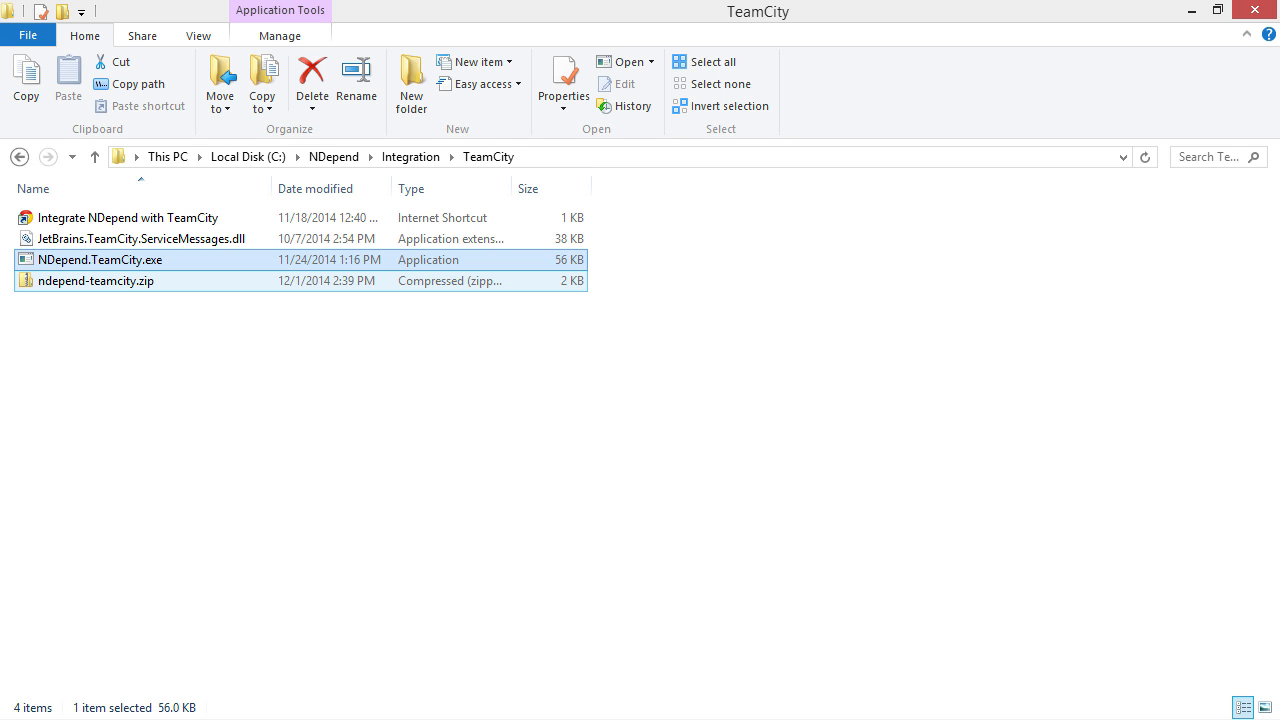
Copy ndepend-teamcity.zip from the NDepend Integration\TeamCity folder into TeamCity's plugins folder.
{"action": "left_click", "coordinate": [96, 281]}
{"action": "key", "text": "ctrl+c"}
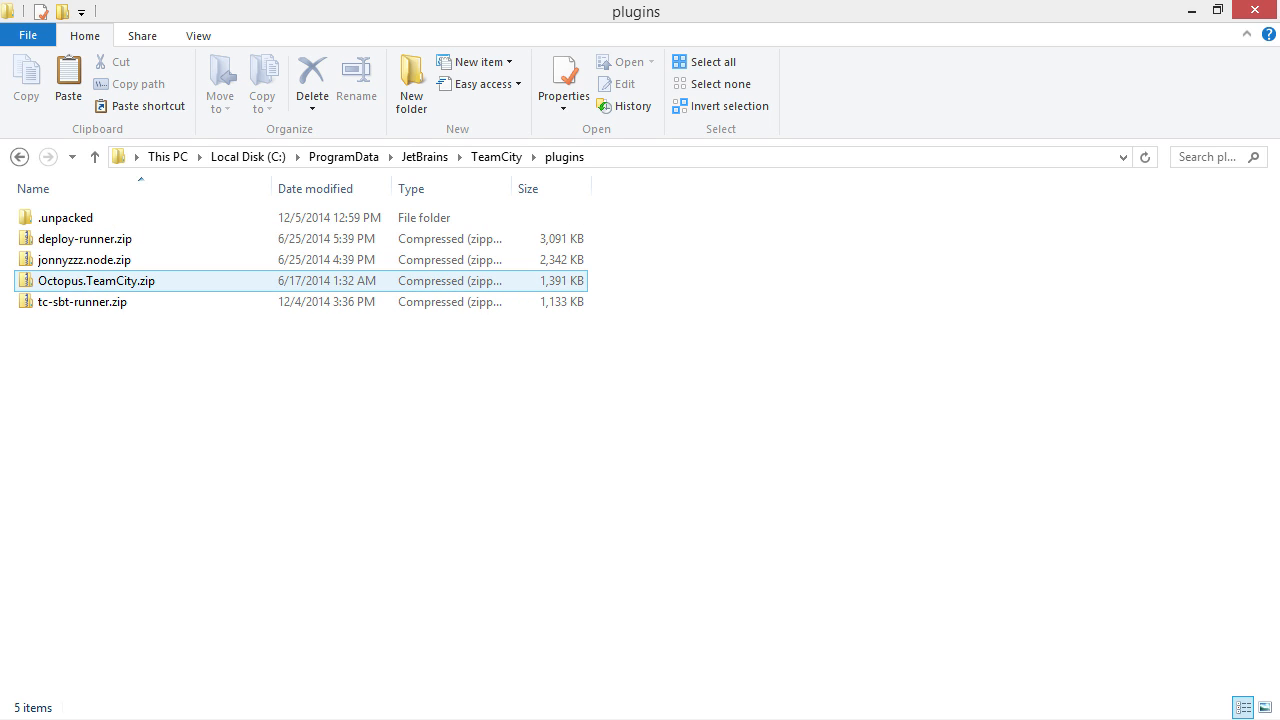
{"action": "key", "text": "ctrl+v"}
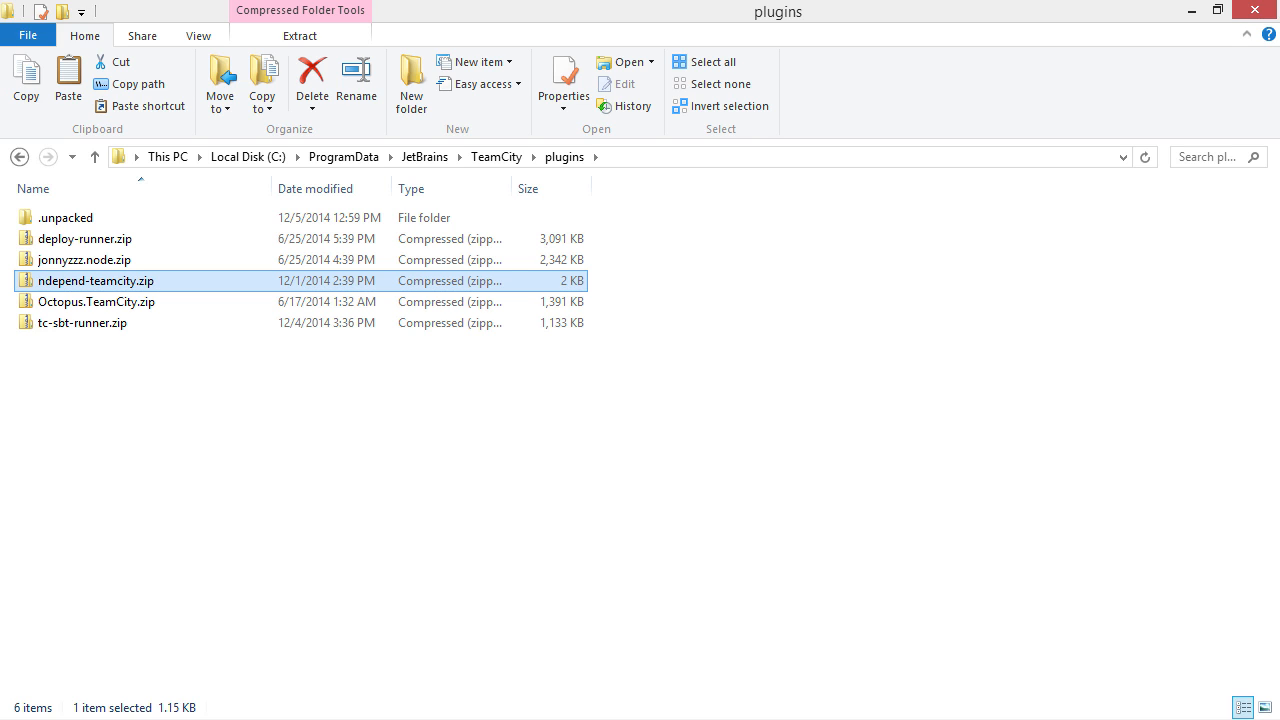
Switch to PowerShell and restart the TeamCity server service with Restart-Service TeamCity.
{"action": "key", "text": "alt+Tab"}
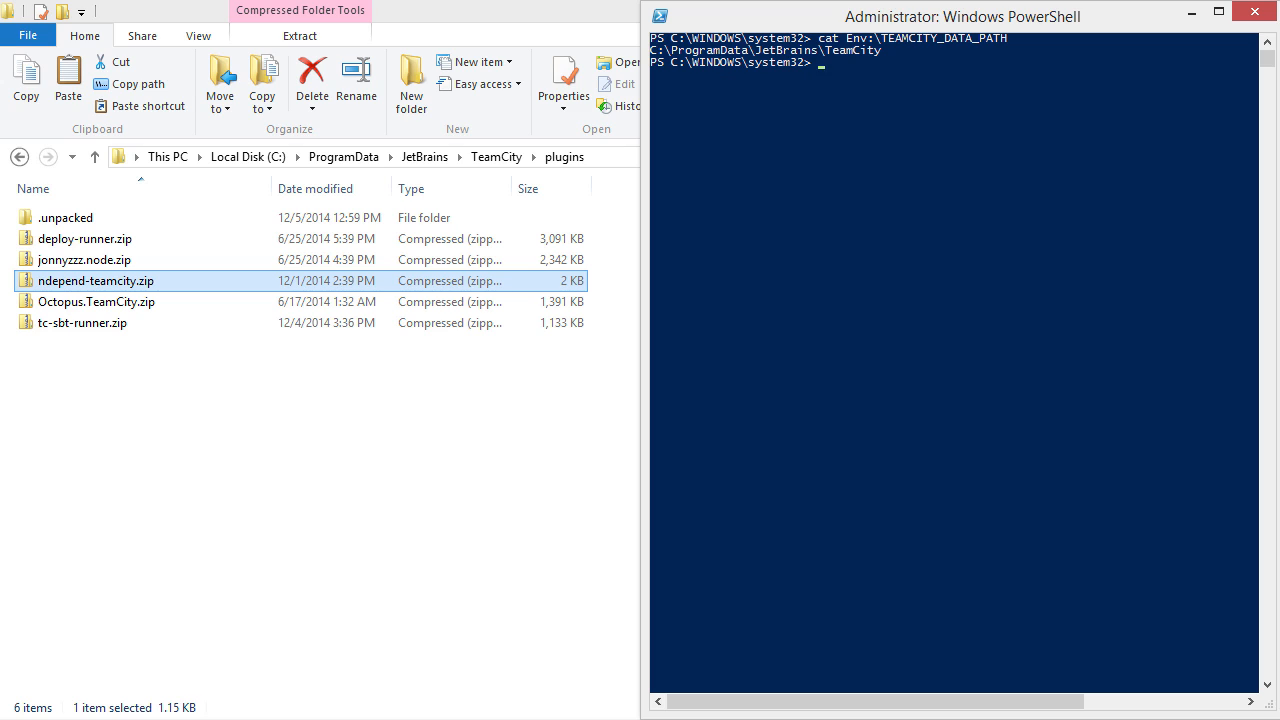
{"action": "type", "text": "Restart-Service TeamCity"}
{"action": "key", "text": "Return"}
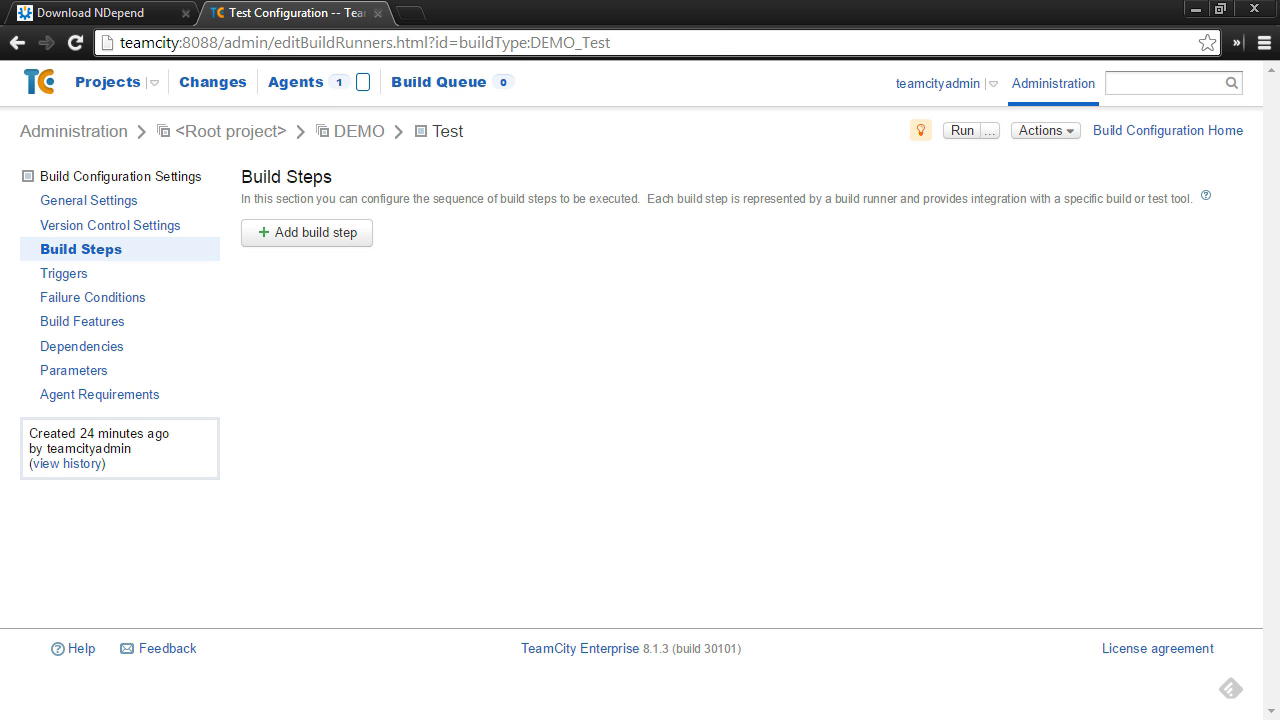
Start a new build step for the Test configuration in TeamCity and look for NDepend among the runner types.
{"action": "left_click", "coordinate": [307, 232]}
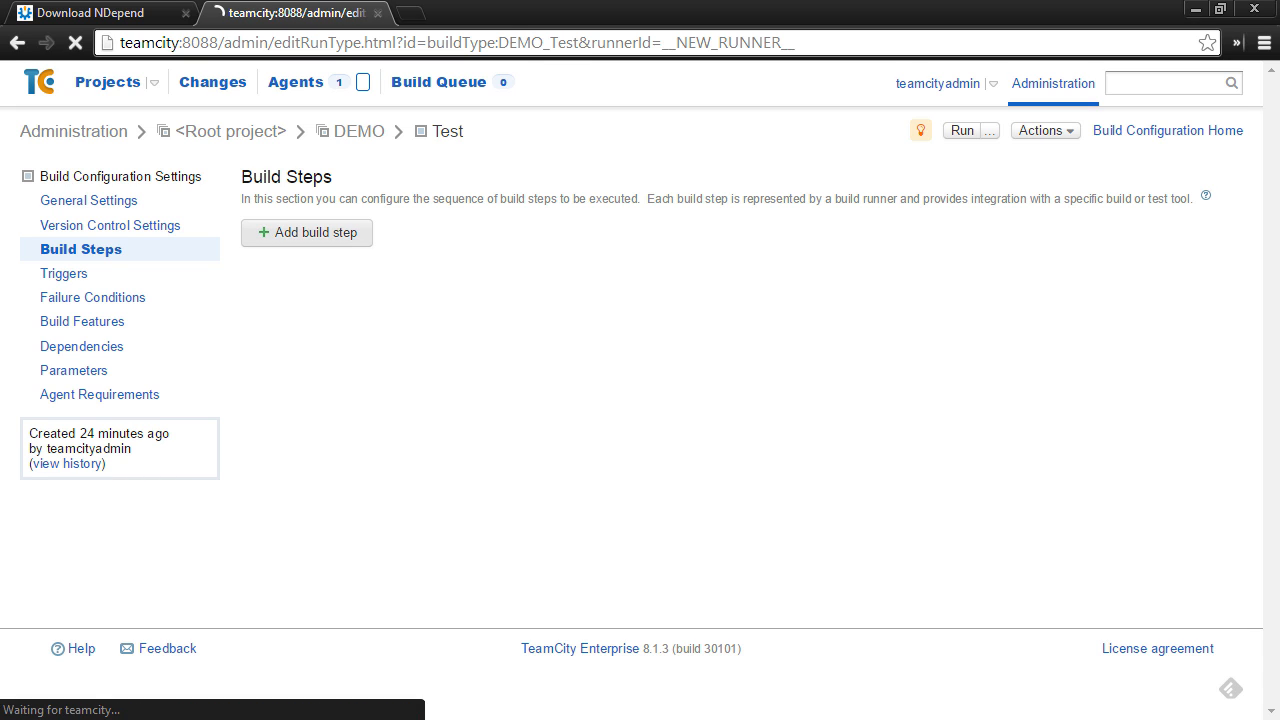
{"action": "key", "text": "Down"}
{"action": "key", "text": "Down"}
{"action": "key", "text": "Down"}
{"action": "key", "text": "Down"}
{"action": "key", "text": "Down"}
{"action": "key", "text": "Down"}
{"action": "key", "text": "Down"}
{"action": "key", "text": "Down"}
{"action": "key", "text": "Down"}
{"action": "key", "text": "Down"}
{"action": "key", "text": "Down"}
{"action": "key", "text": "Down"}
{"action": "key", "text": "Down"}
{"action": "key", "text": "Down"}
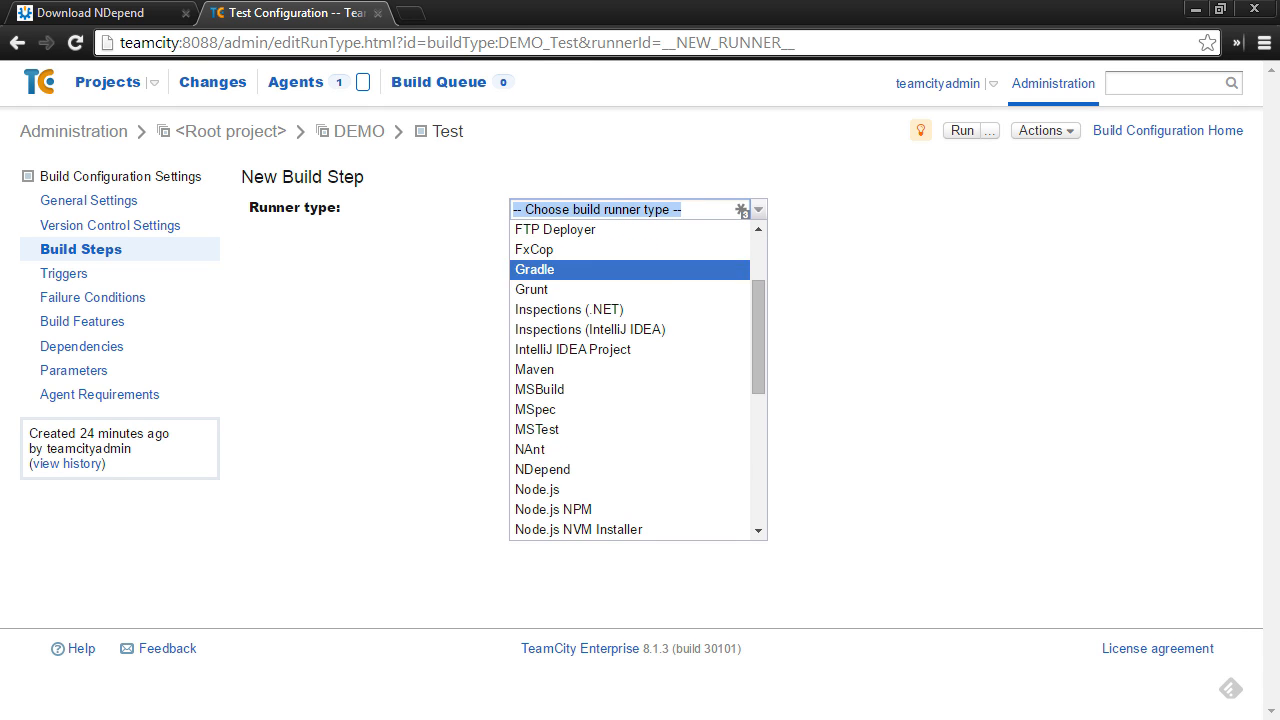
{"action": "key", "text": "Up"}
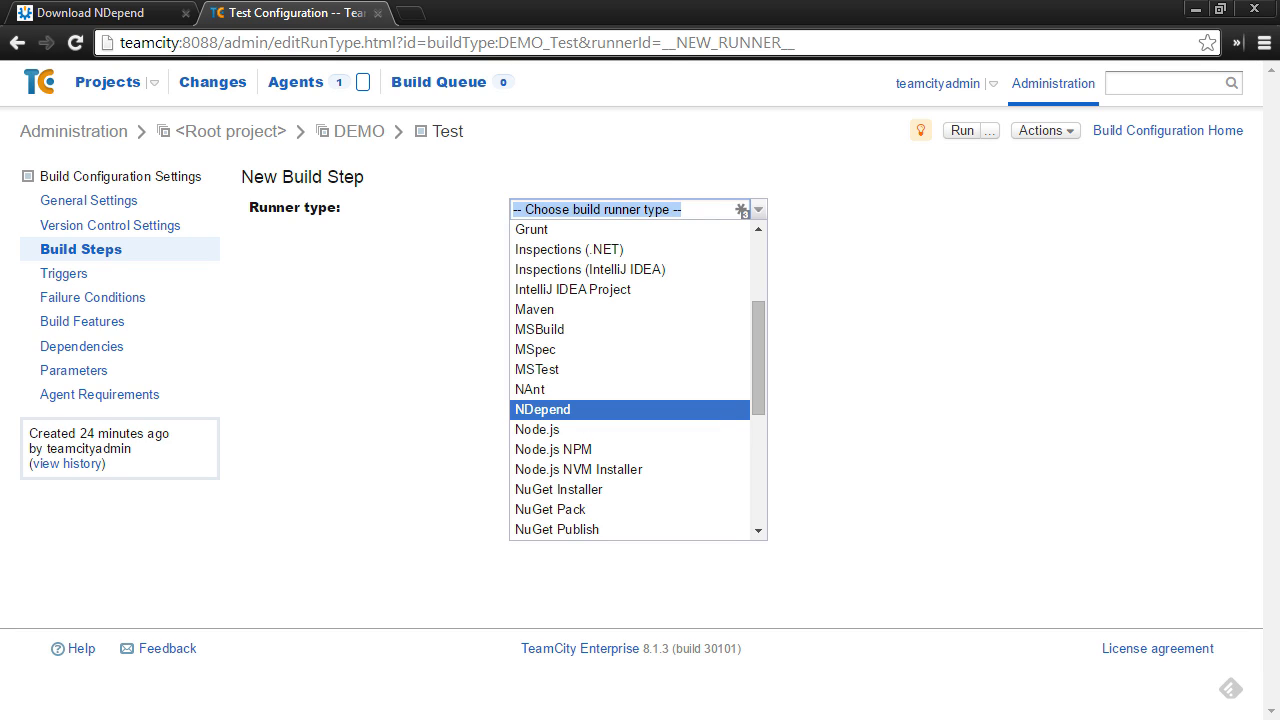
{"action": "key", "text": "Escape"}
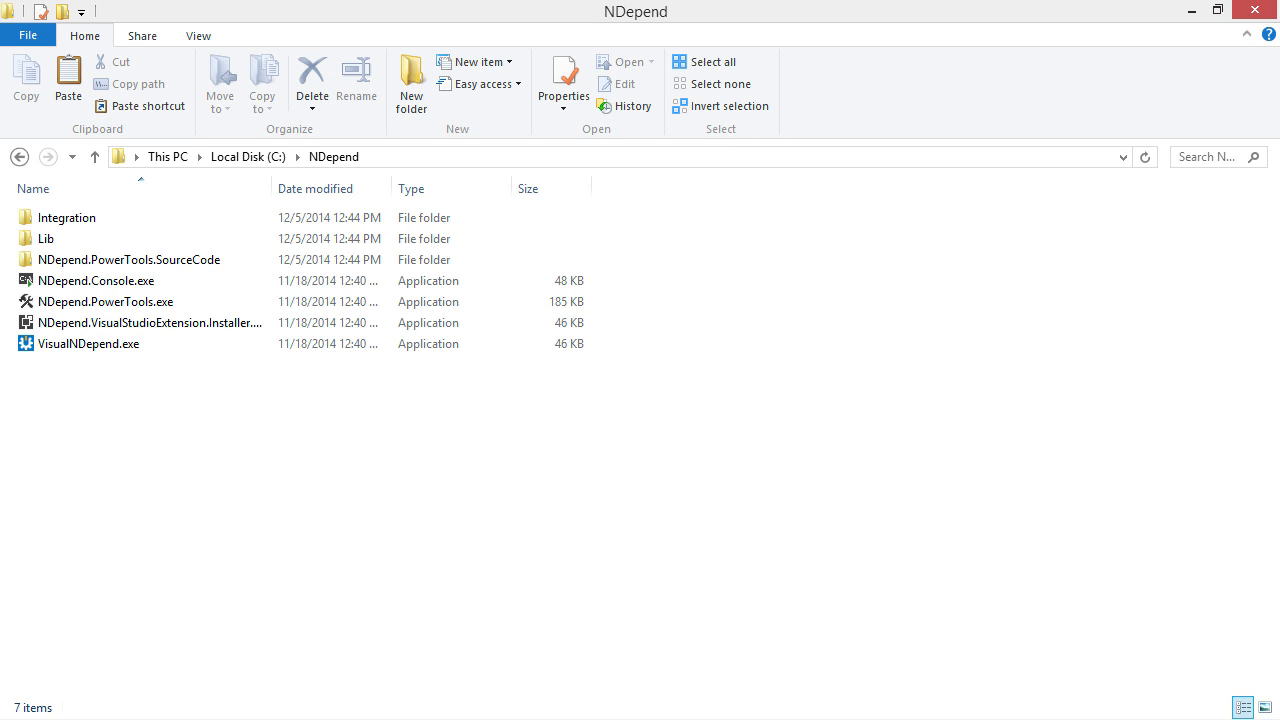
Paste NDependProLicense.xml into the C:\NDepend folder and open its Integration\TeamCity subfolder.
{"action": "key", "text": "ctrl+v"}
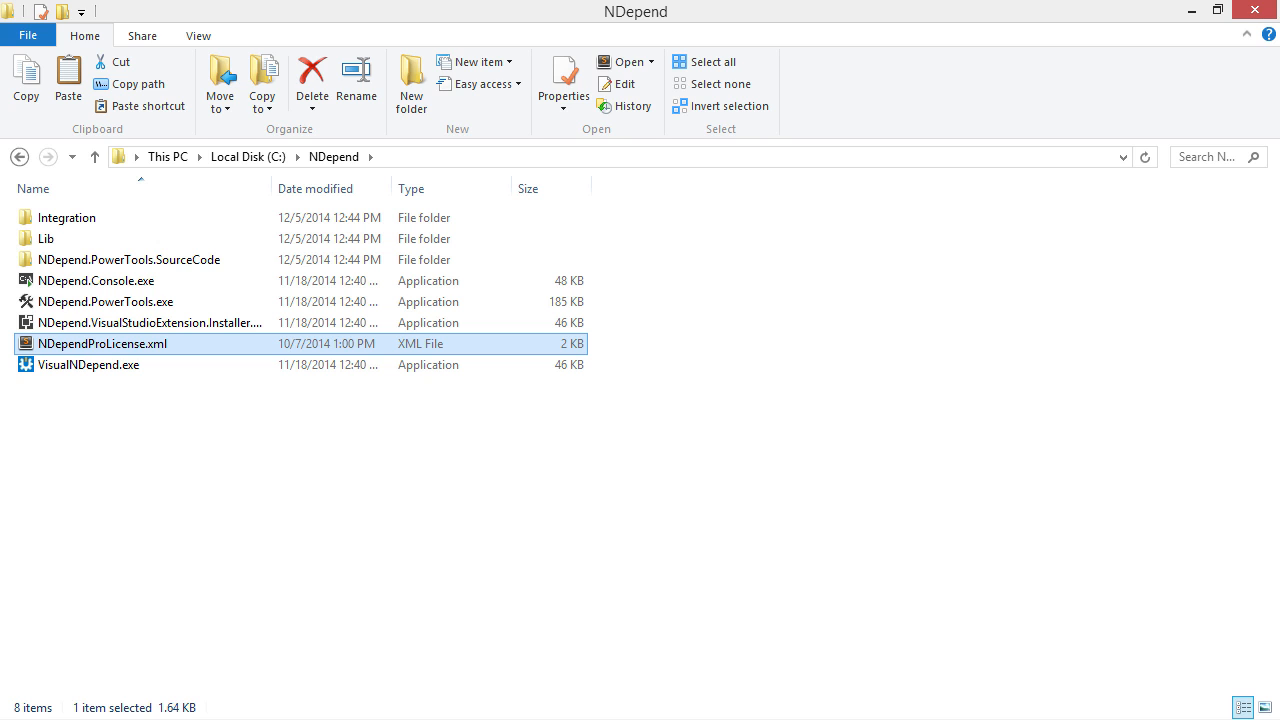
{"action": "key", "text": "Home"}
{"action": "key", "text": "Return"}
{"action": "key", "text": "Down"}
{"action": "key", "text": "Down"}
{"action": "key", "text": "Down"}
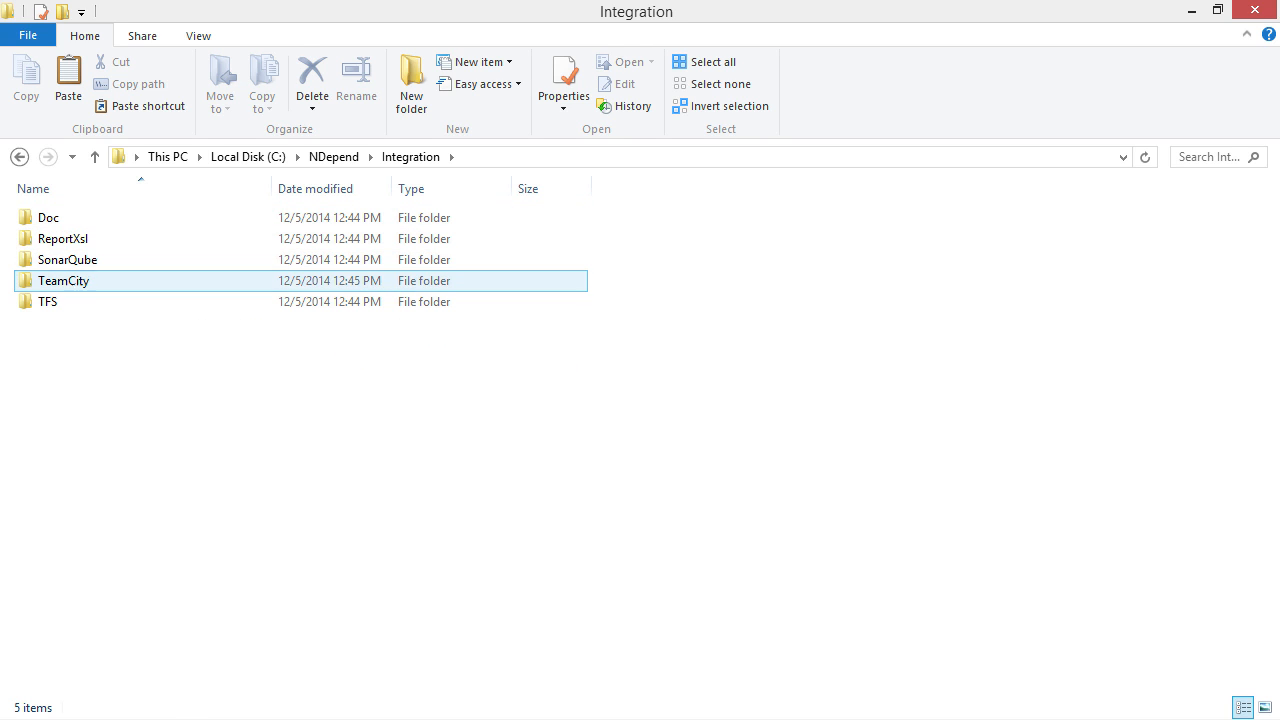
{"action": "key", "text": "Return"}
{"action": "key", "text": "End"}
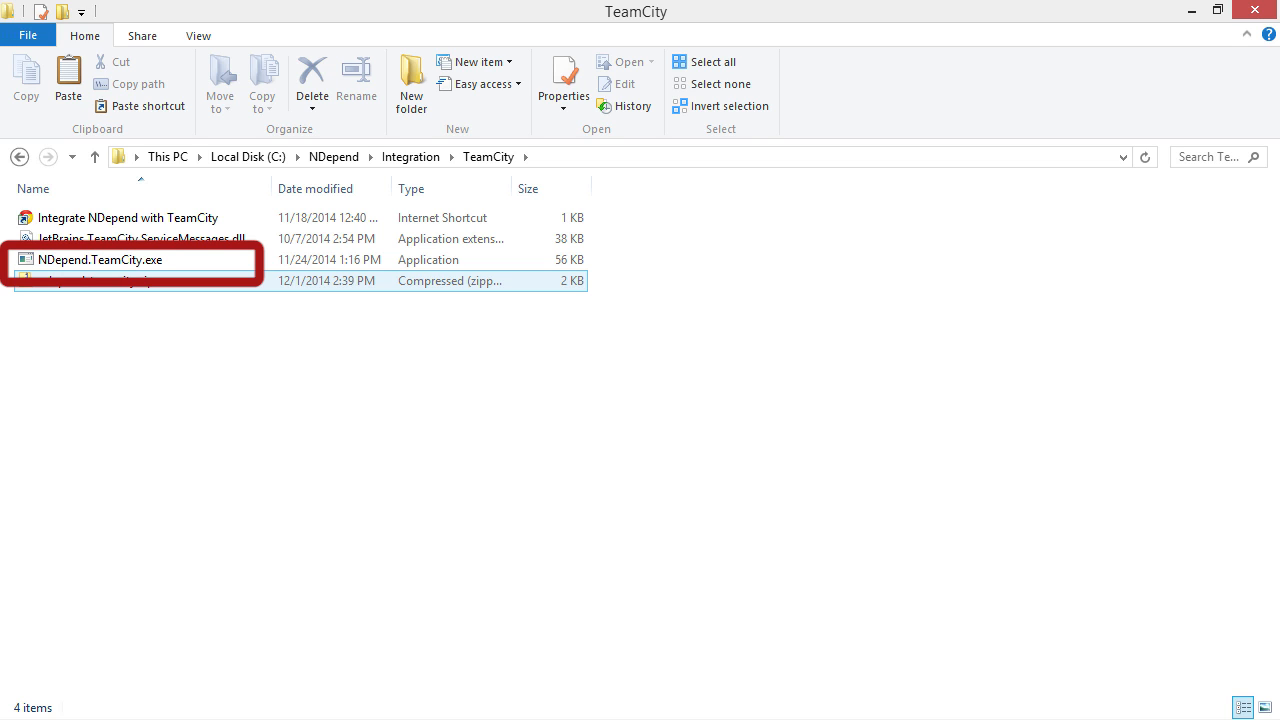
Copy the path of the folder containing NDepend.TeamCity.exe, C:\NDepend\Integration\TeamCity.
{"action": "left_click", "coordinate": [100, 259]}
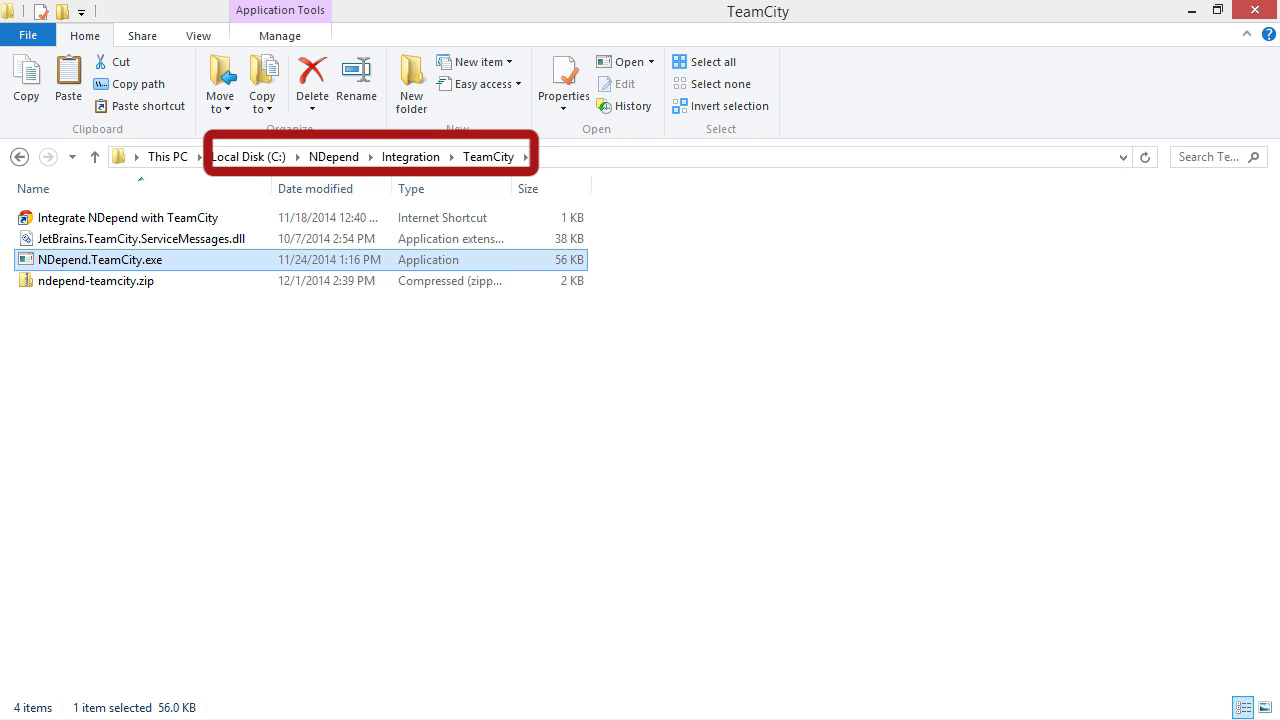
{"action": "left_click", "coordinate": [700, 157]}
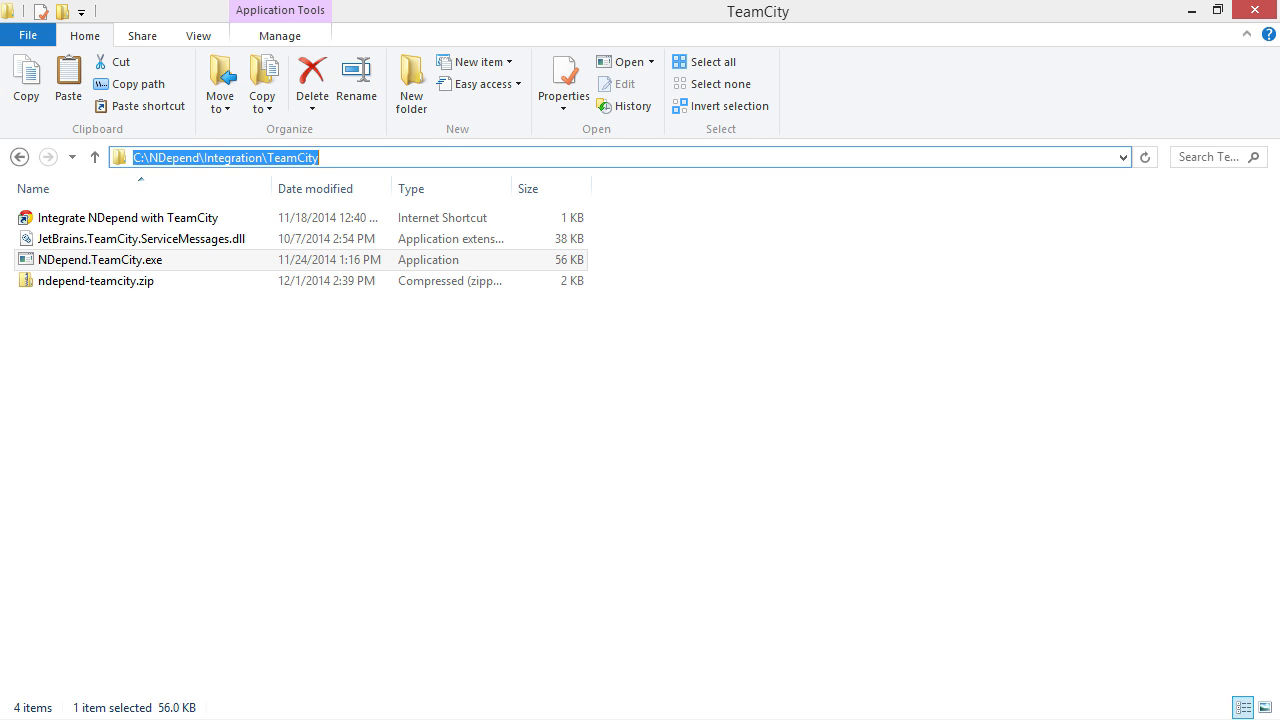
{"action": "key", "text": "ctrl+c"}
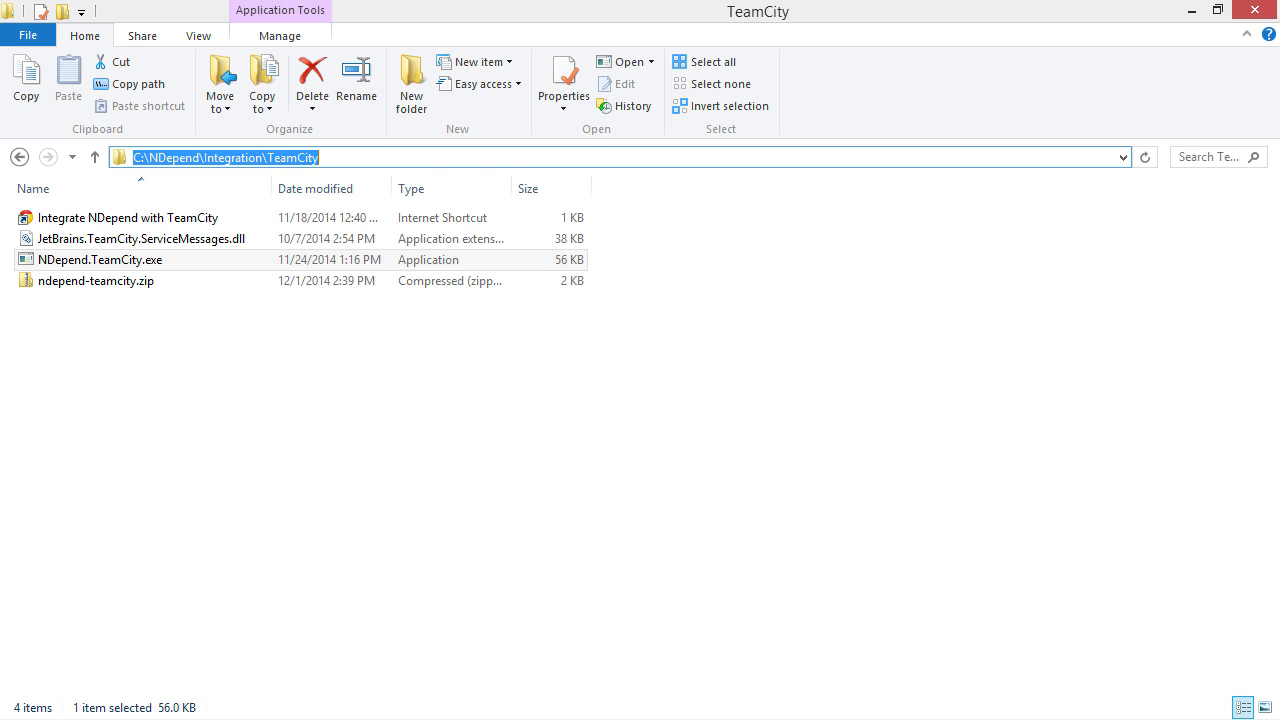
{"action": "key", "text": "Escape"}
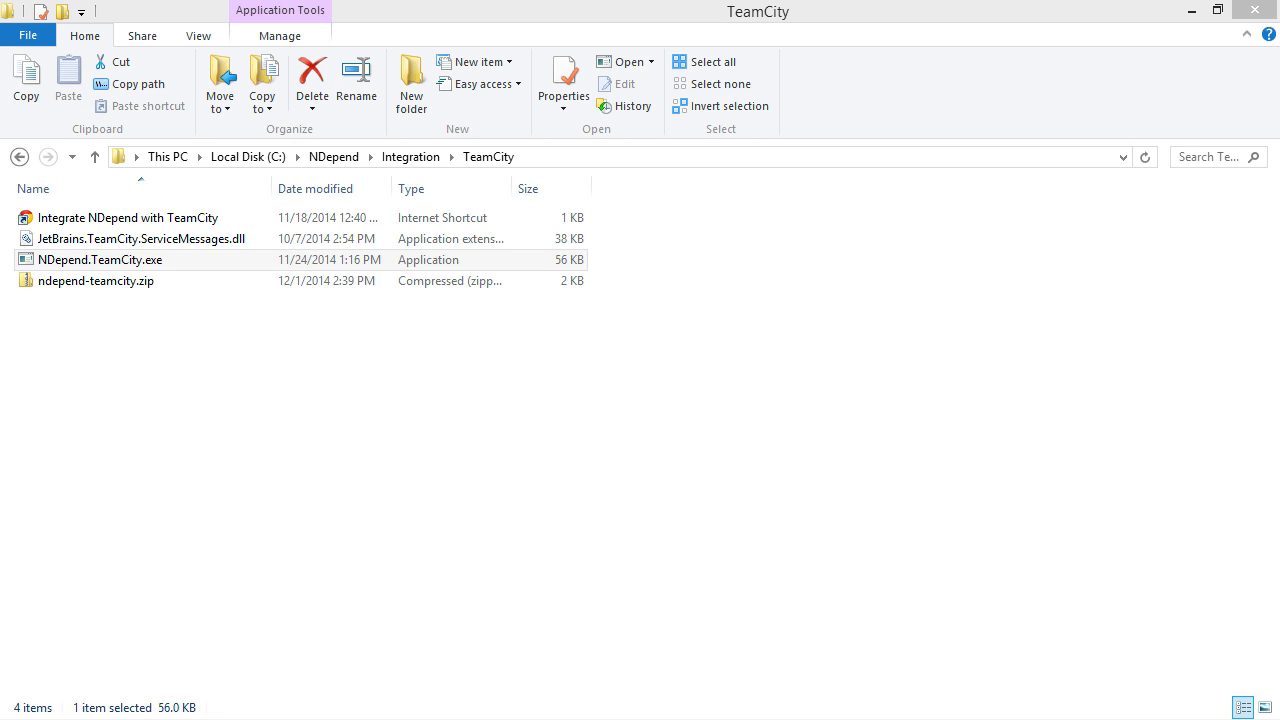
Create the system environment variable NDEPEND_TEAMCITY_HOME with the value C:\NDepend\Integration\TeamCity and close System Properties.
{"action": "left_click_drag", "start_coordinate": [1279, 125], "coordinate": [739, 155]}
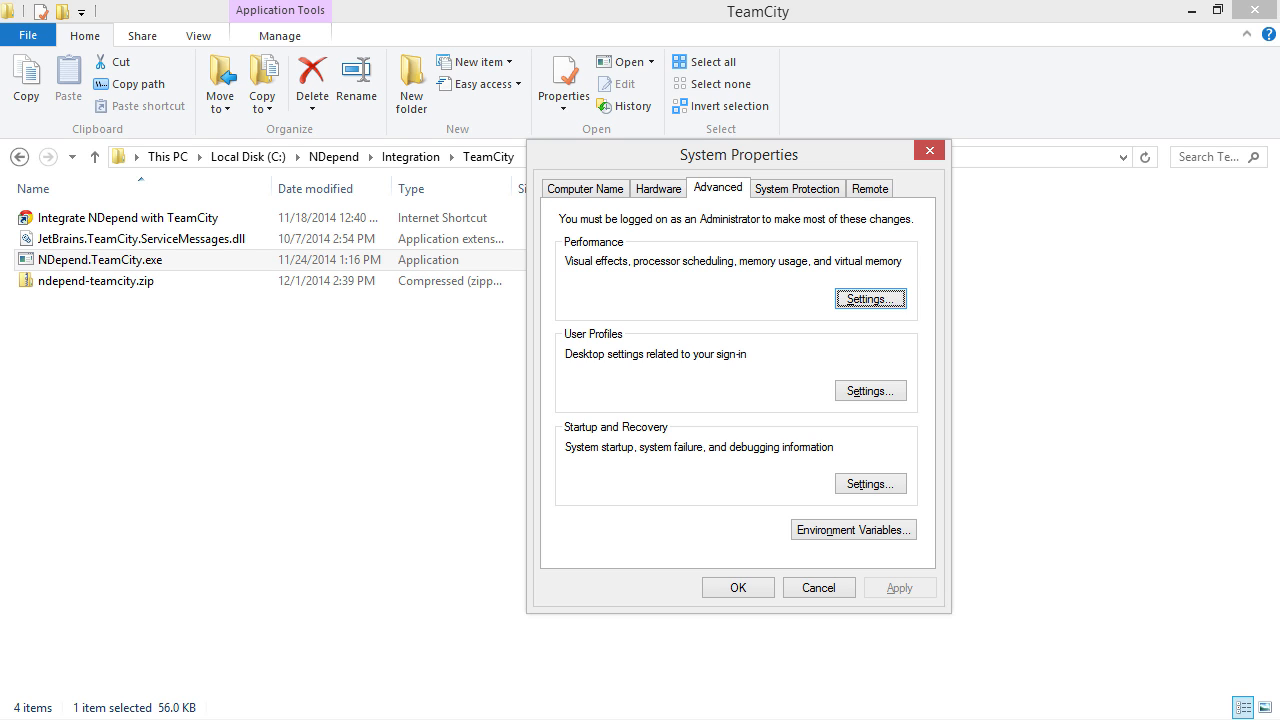
{"action": "left_click", "coordinate": [853, 529]}
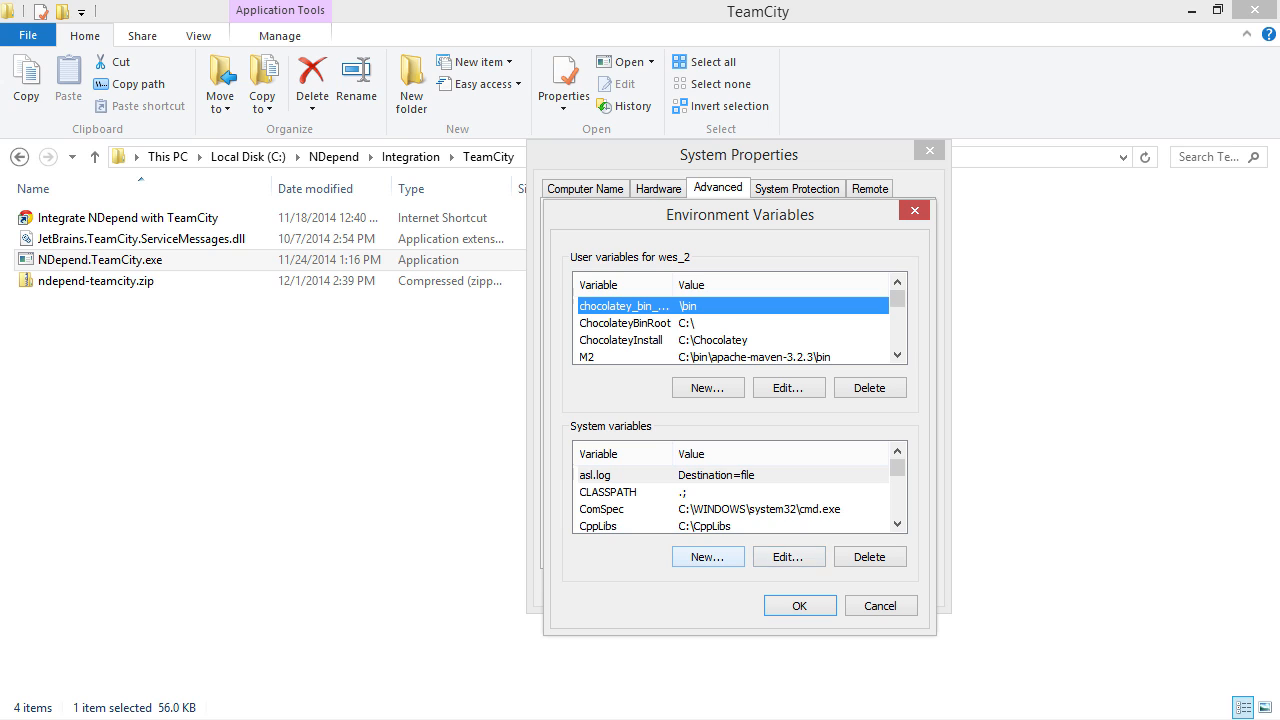
{"action": "left_click", "coordinate": [707, 557]}
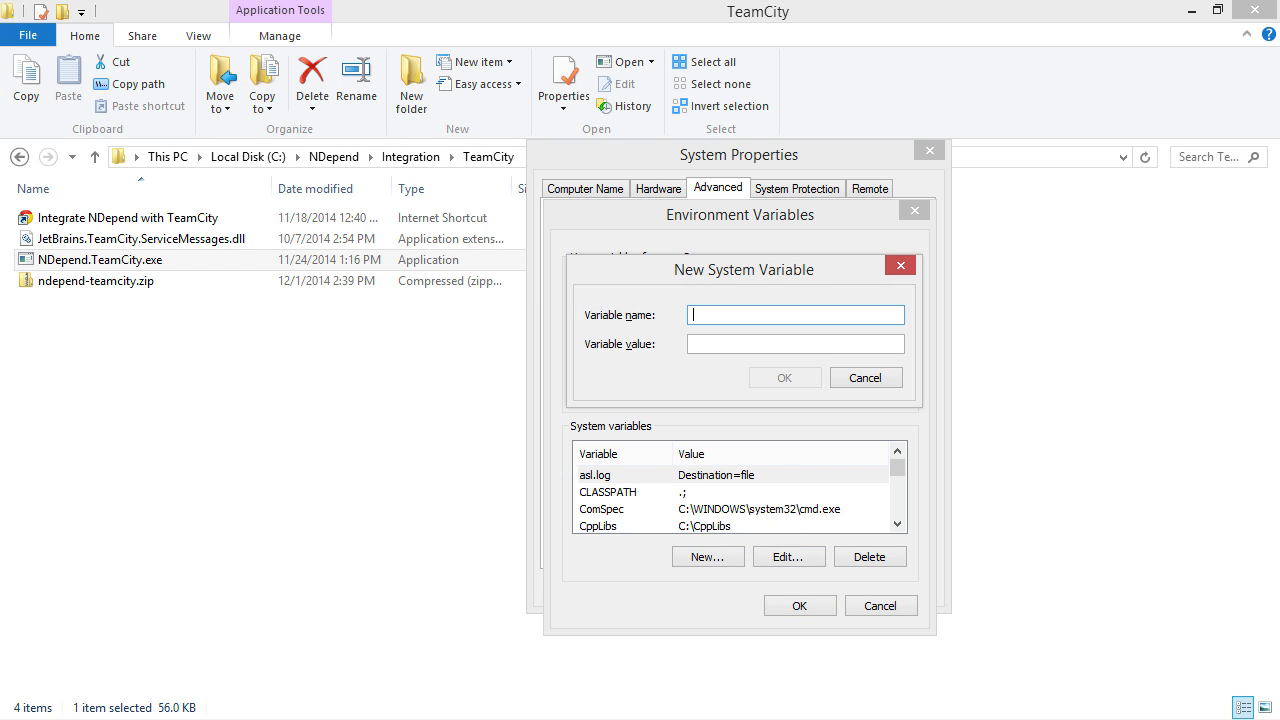
{"action": "left_click", "coordinate": [784, 344]}
{"action": "key", "text": "ctrl+v"}
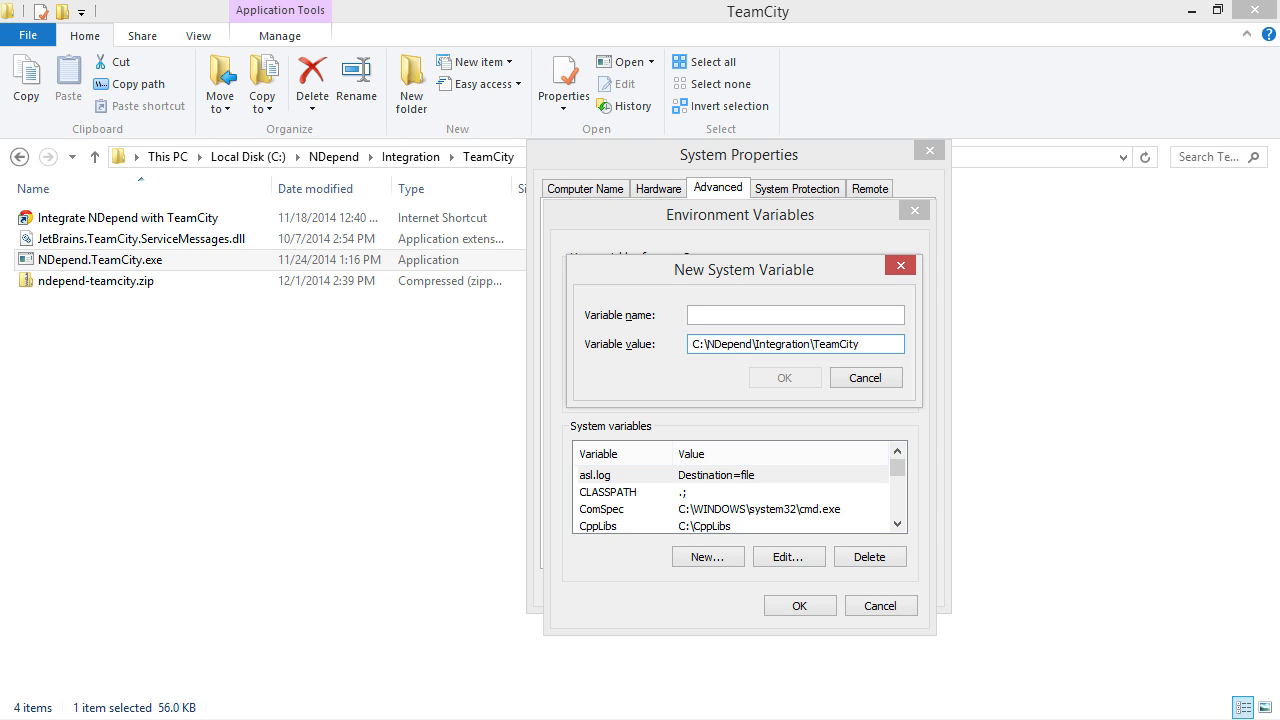
{"action": "key", "text": "ctrl+v"}
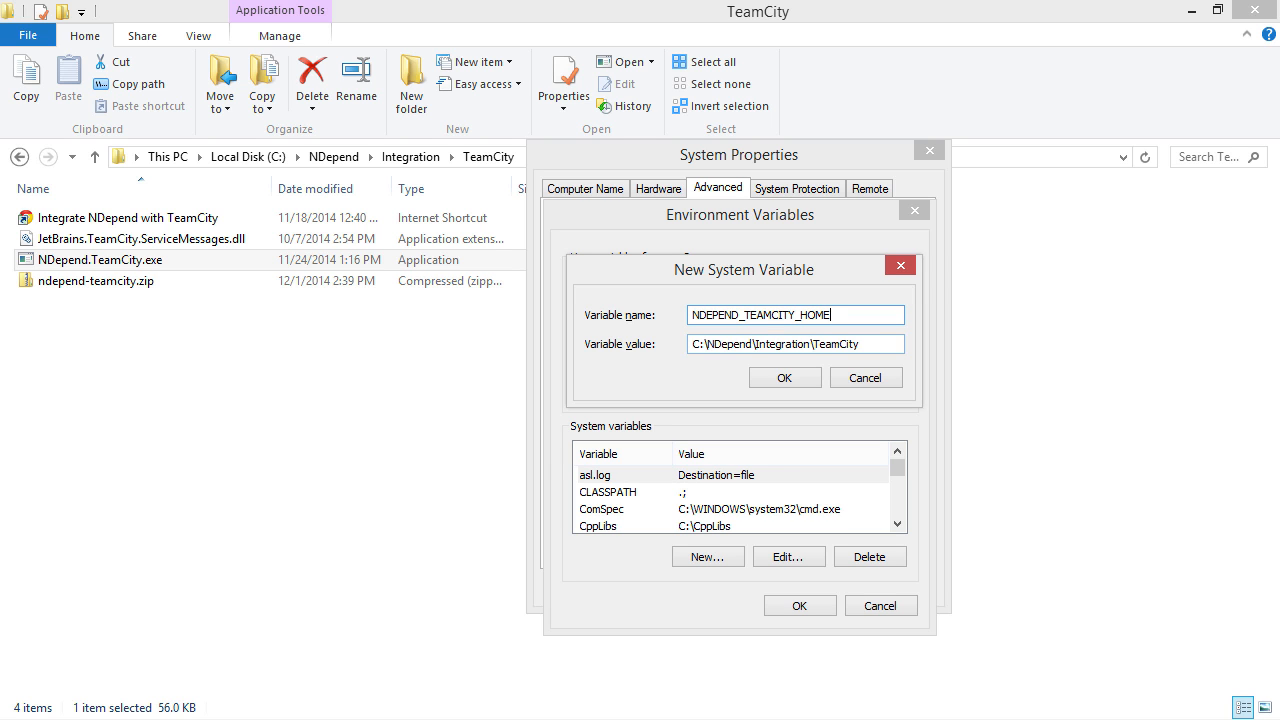
{"action": "key", "text": "Return"}
{"action": "key", "text": "Return"}
{"action": "key", "text": "Return"}
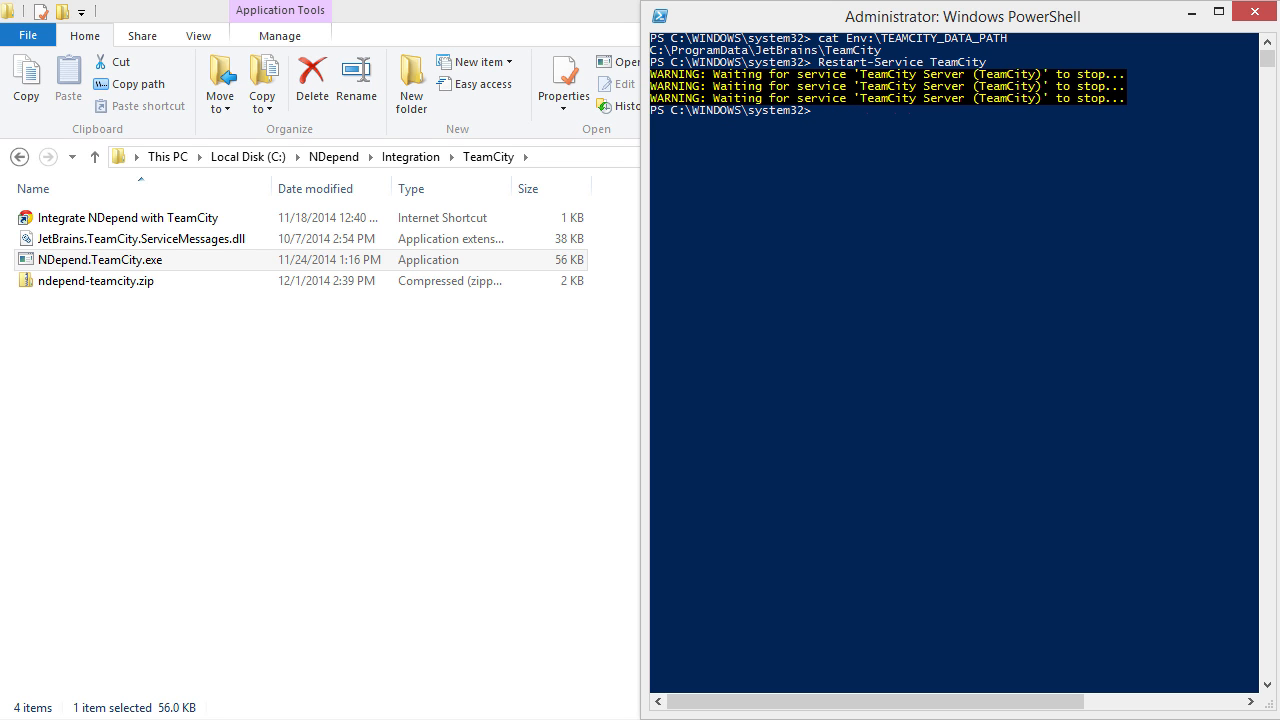
Restart the TeamCity build agent service in PowerShell with Restart-Service TCBuildAgent.
{"action": "type", "text": "Restart-Service TCBuildAgent"}
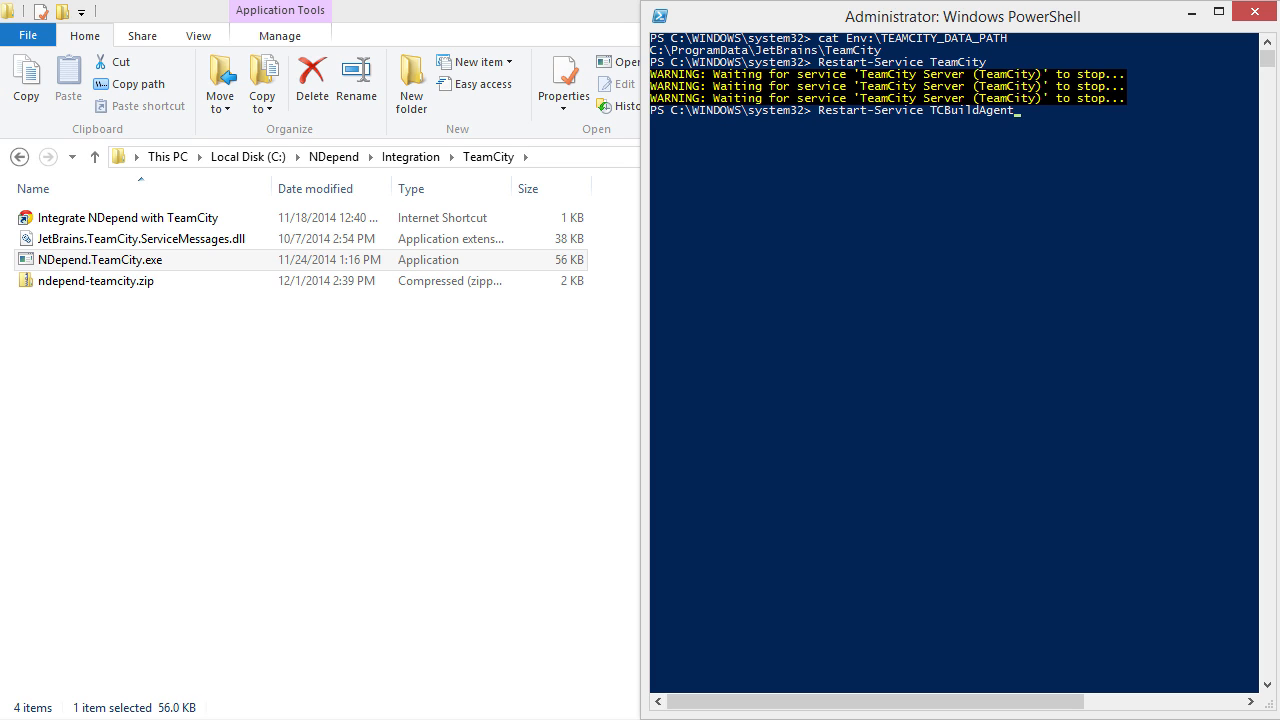
{"action": "key", "text": "Return"}
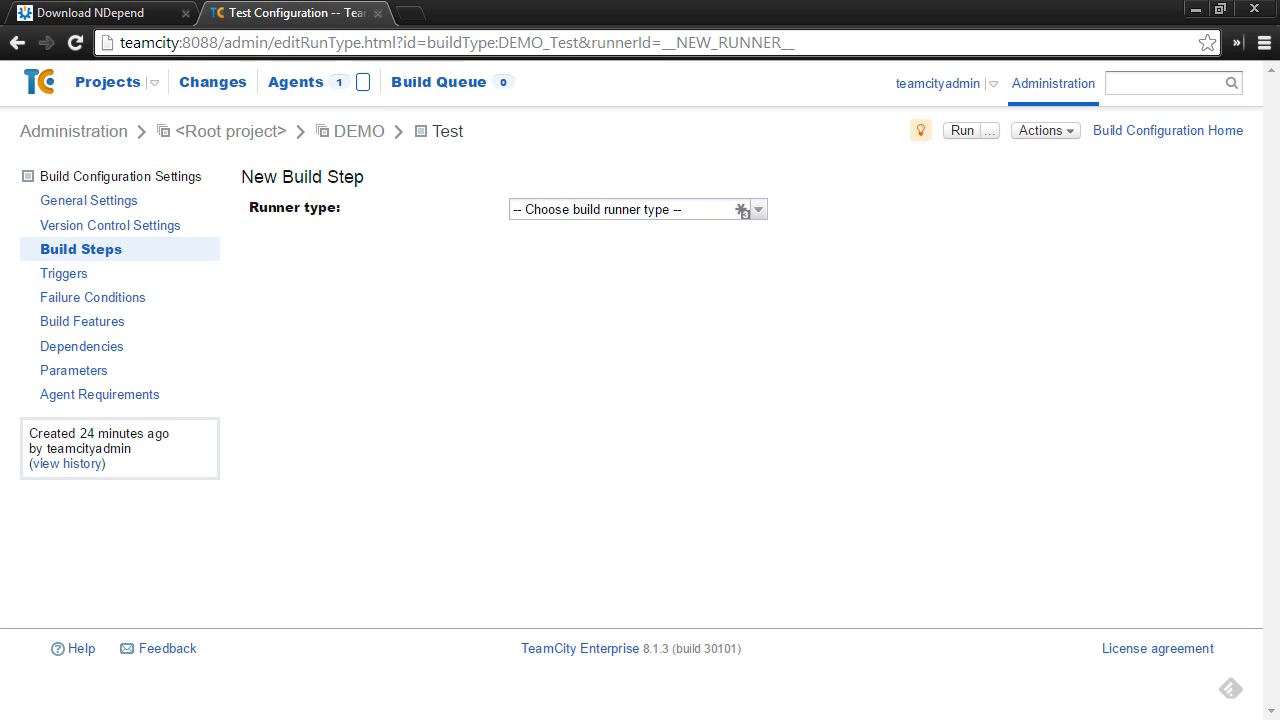
Switch to TeamCity in the browser and check the connected agent's environment variables for NDEPEND_TEAMCITY_HOME.
{"action": "left_click", "coordinate": [295, 82]}
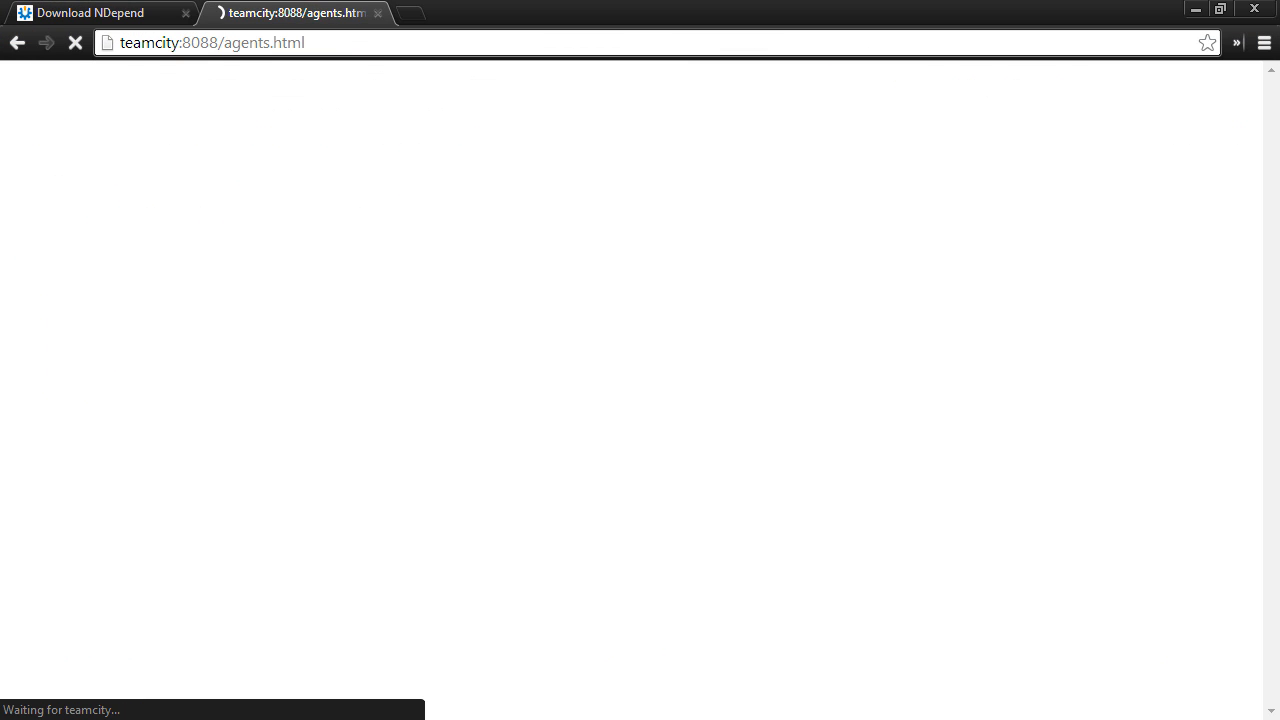
{"action": "left_click", "coordinate": [81, 256]}
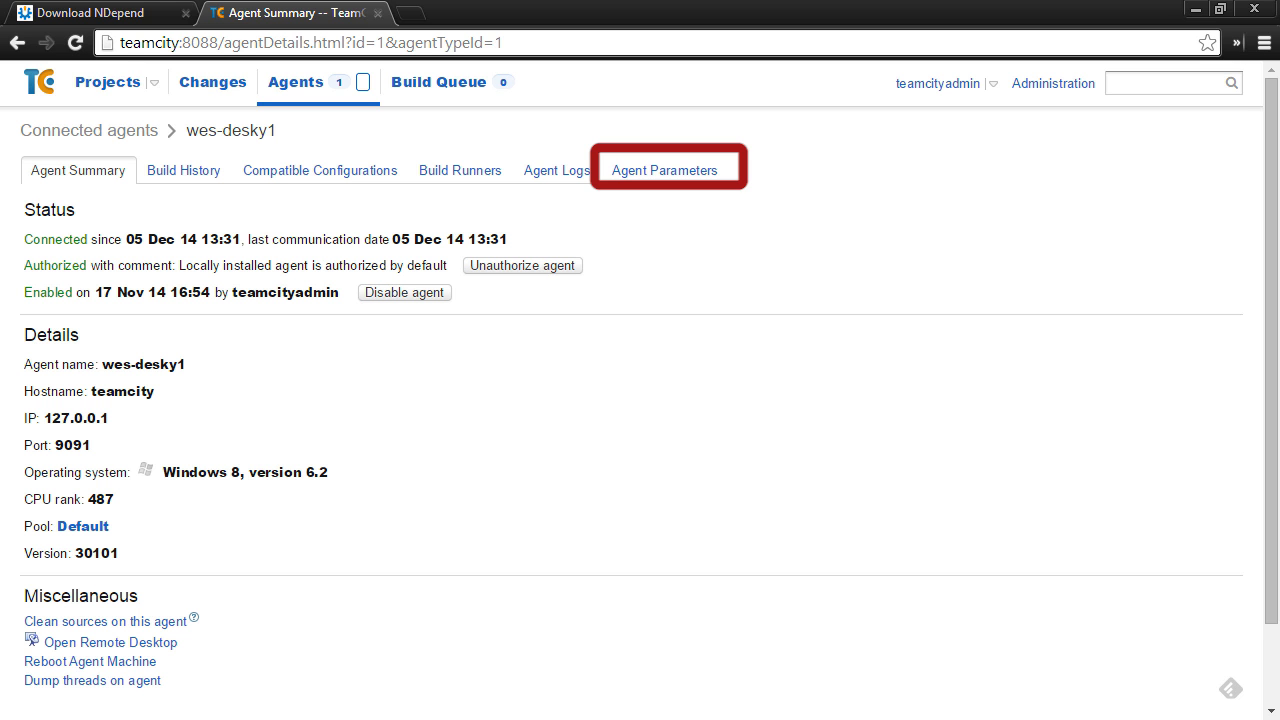
{"action": "left_click", "coordinate": [665, 170]}
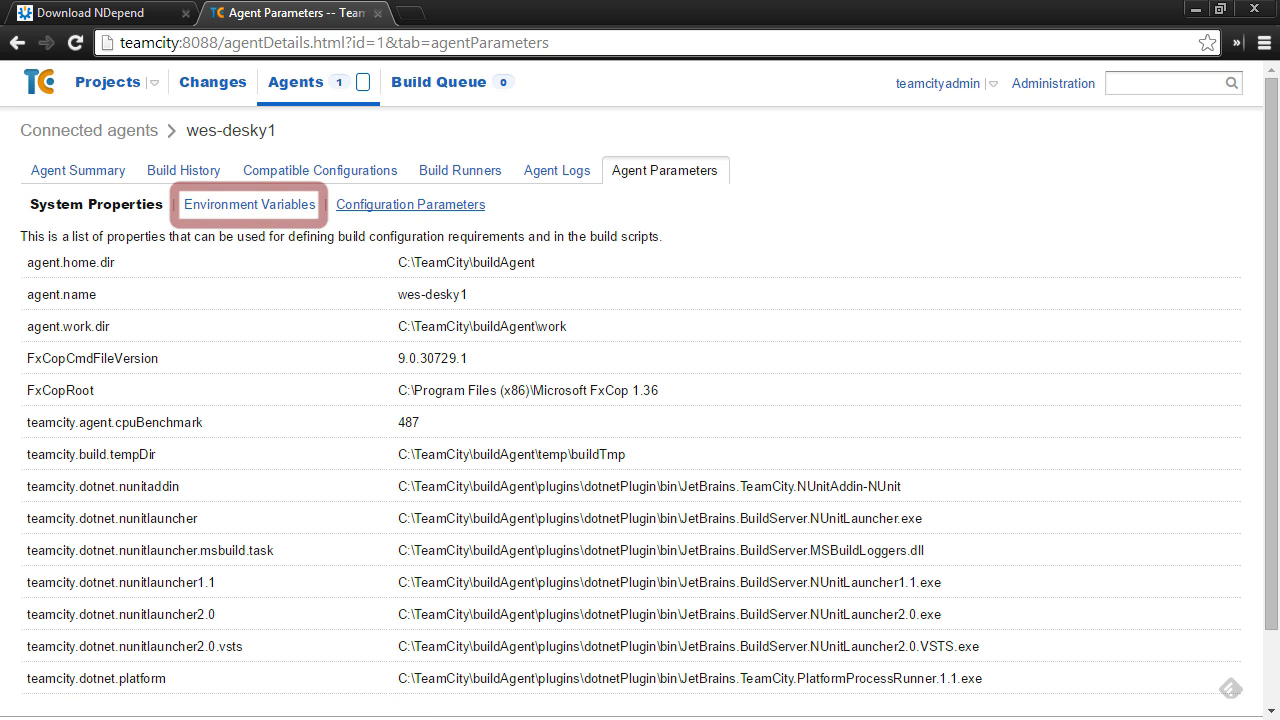
{"action": "left_click", "coordinate": [249, 205]}
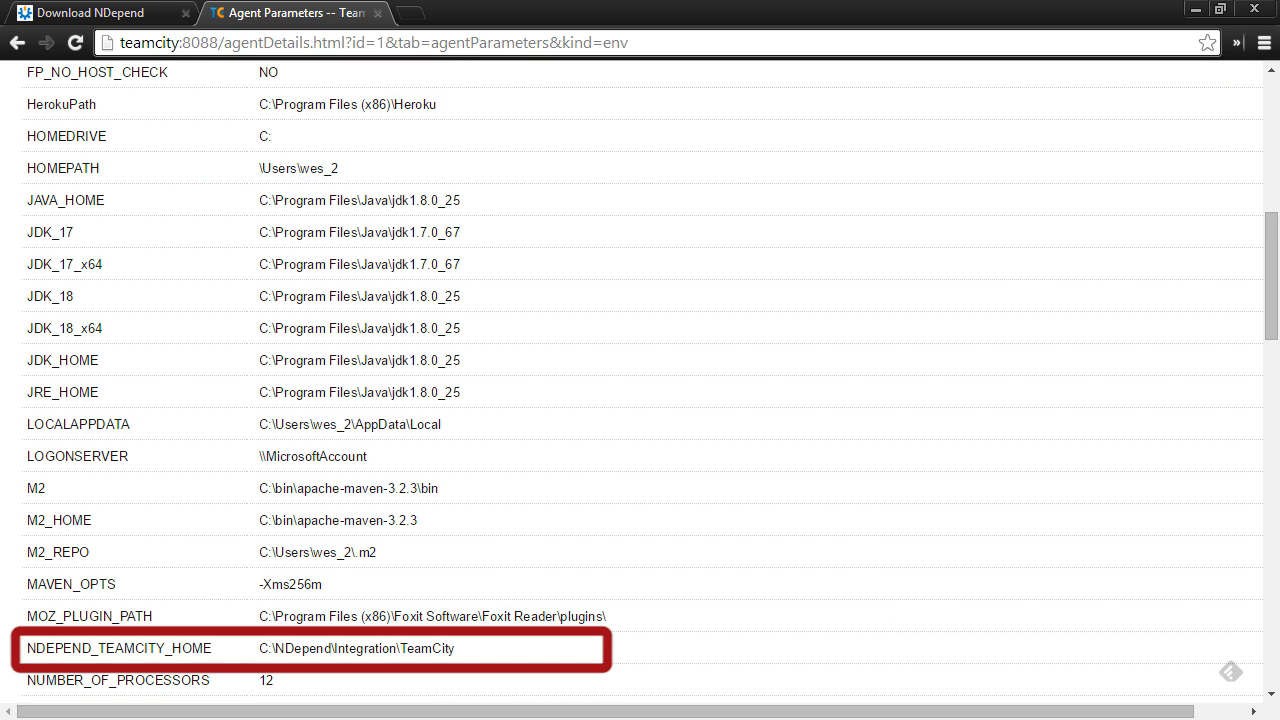